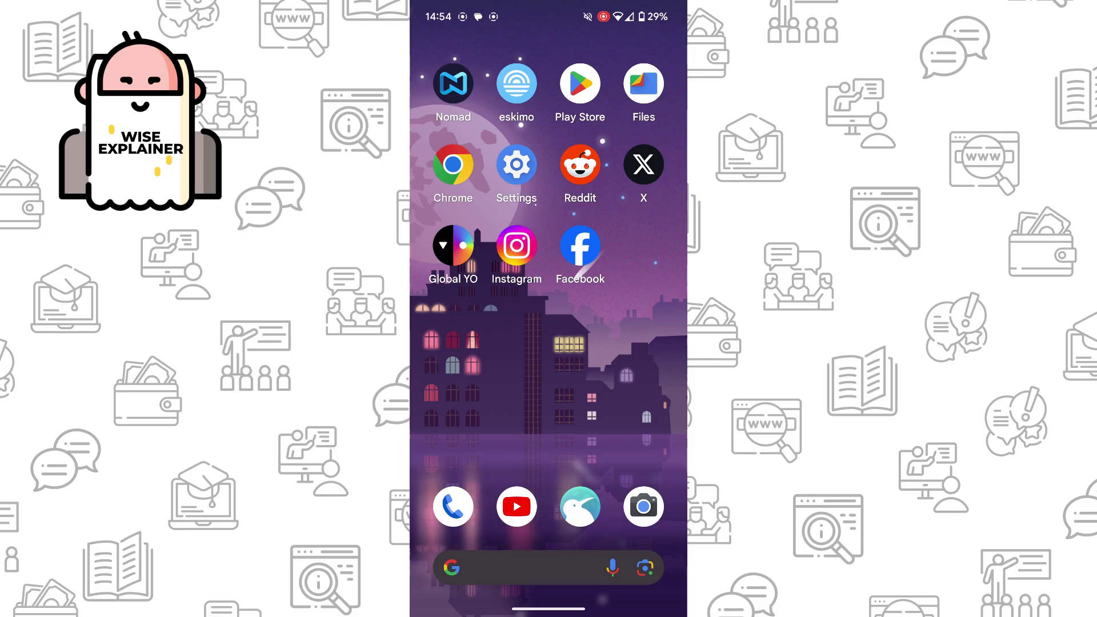
Launch the X app from the home screen to reach the For you feed
click(644, 165)
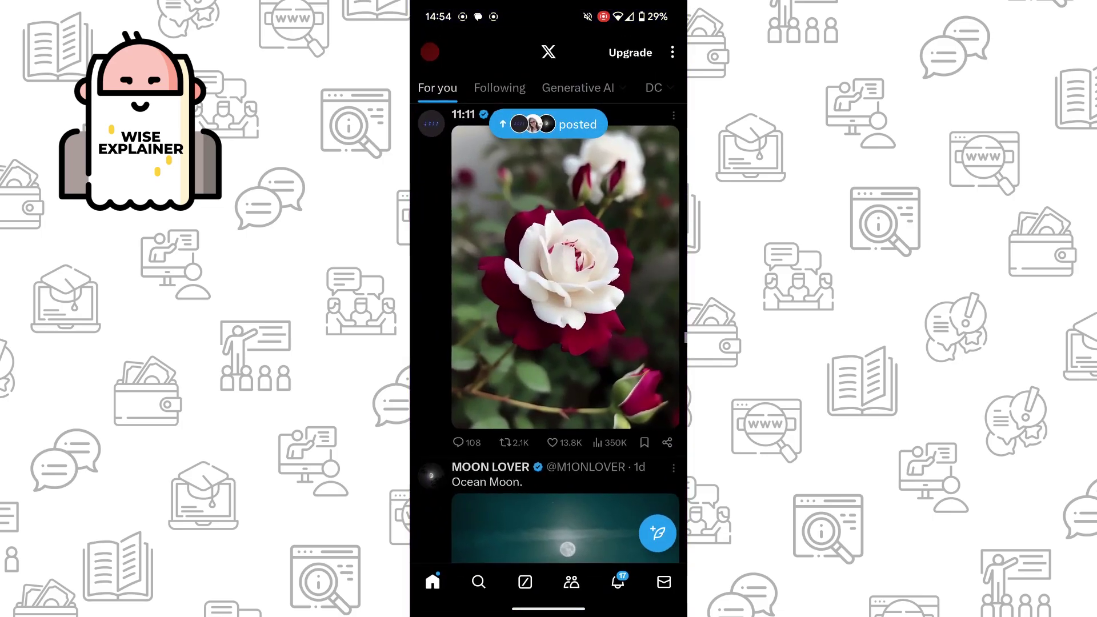
Open Settings and privacy from the profile avatar menu
click(431, 51)
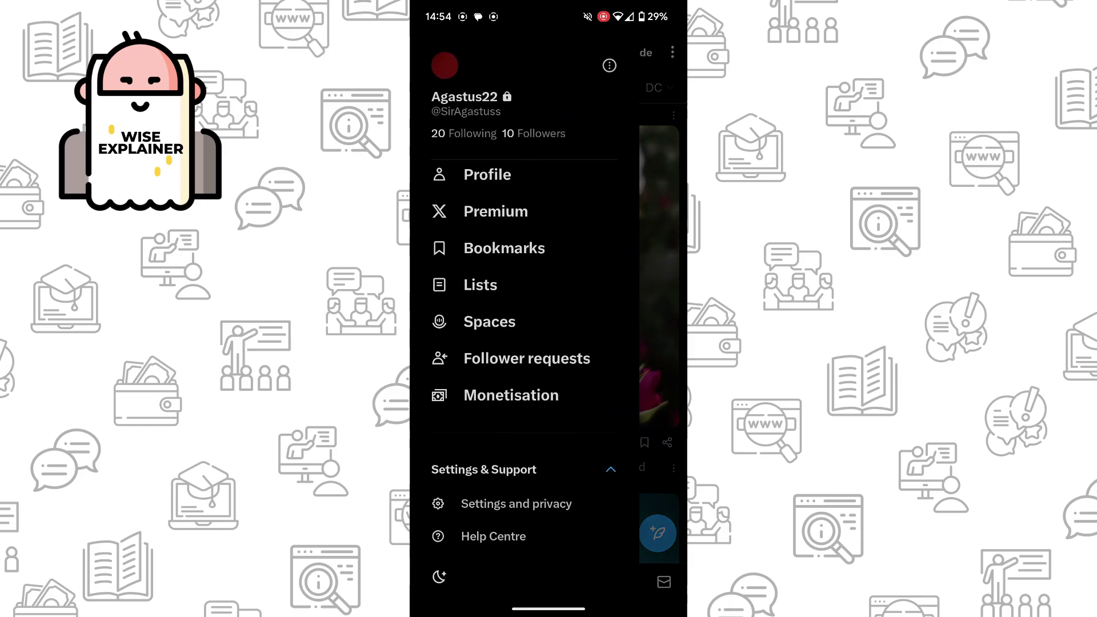
scroll(605, 358, down, 1)
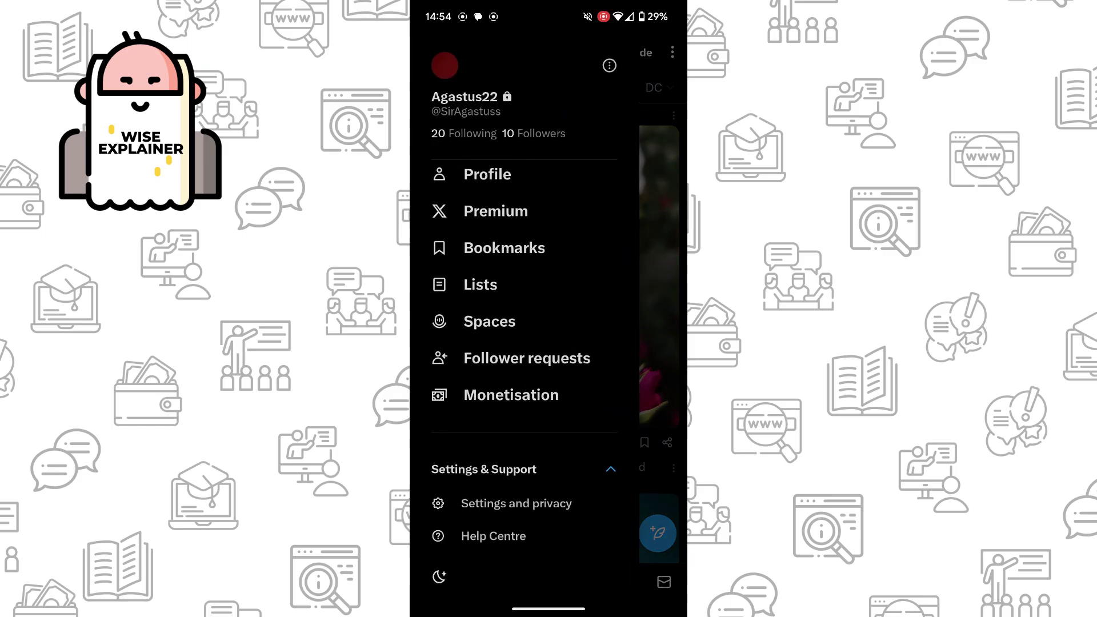
click(516, 503)
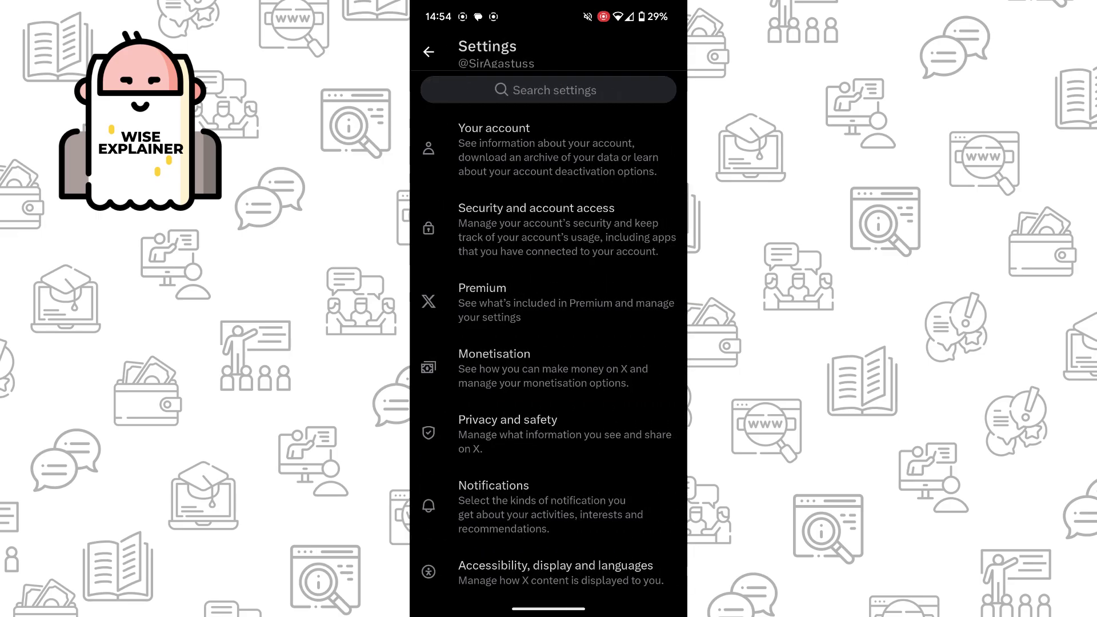
scroll(616, 480, down, 2)
scroll(549, 369, up, 1)
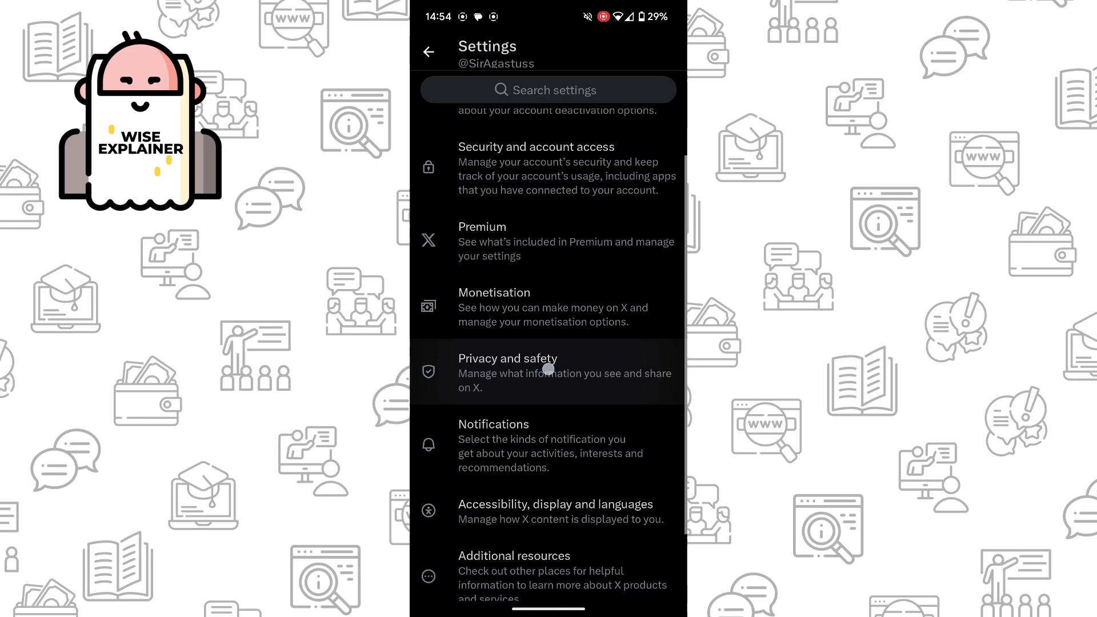
Go to Privacy and safety, then Audience and tagging, showing protected posts and videos
click(581, 377)
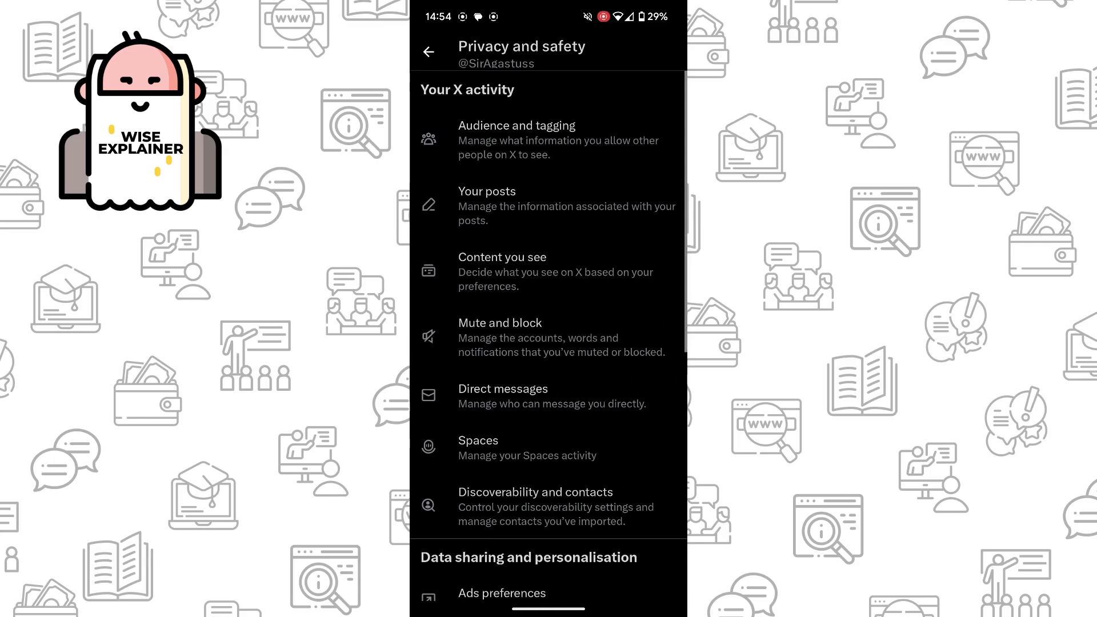
click(516, 137)
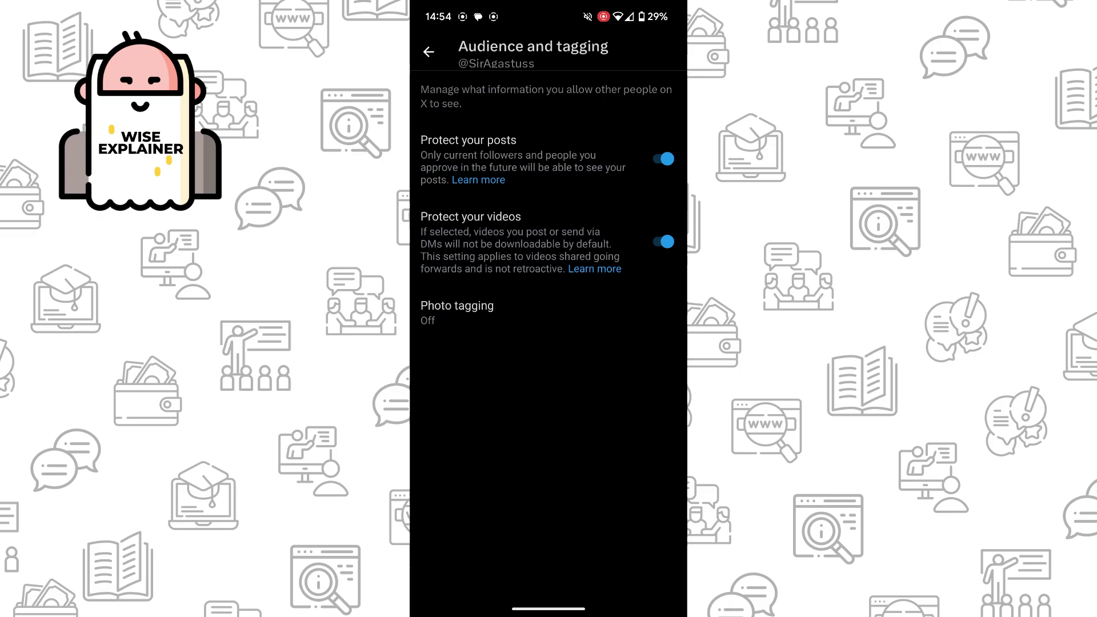
Confirm Photo tagging stays off without changes, then go back two pages to Settings
click(457, 312)
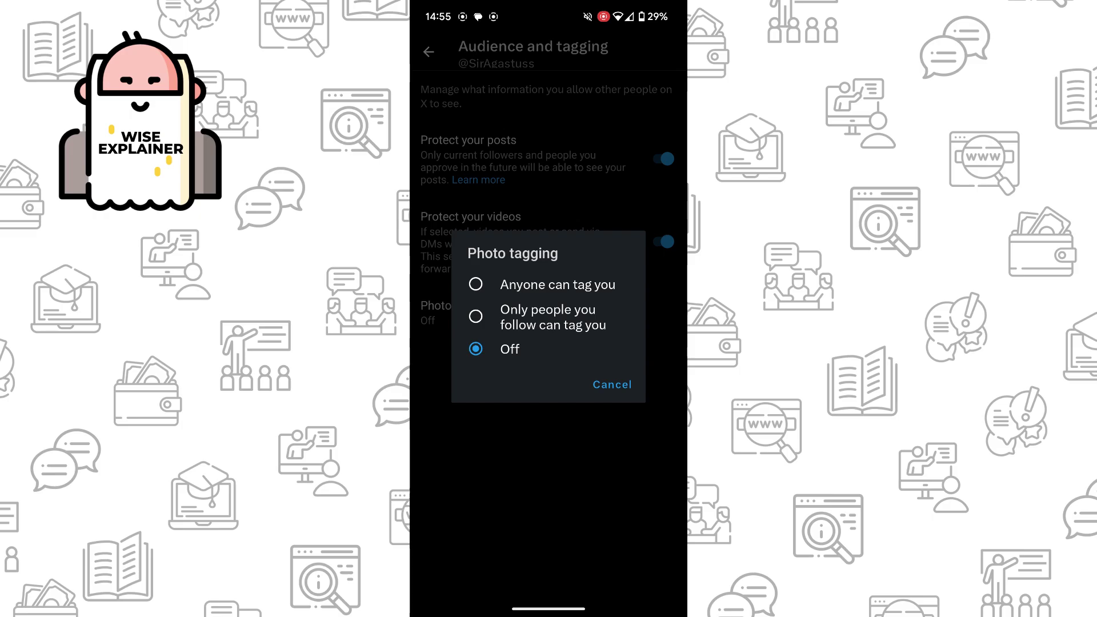
click(612, 384)
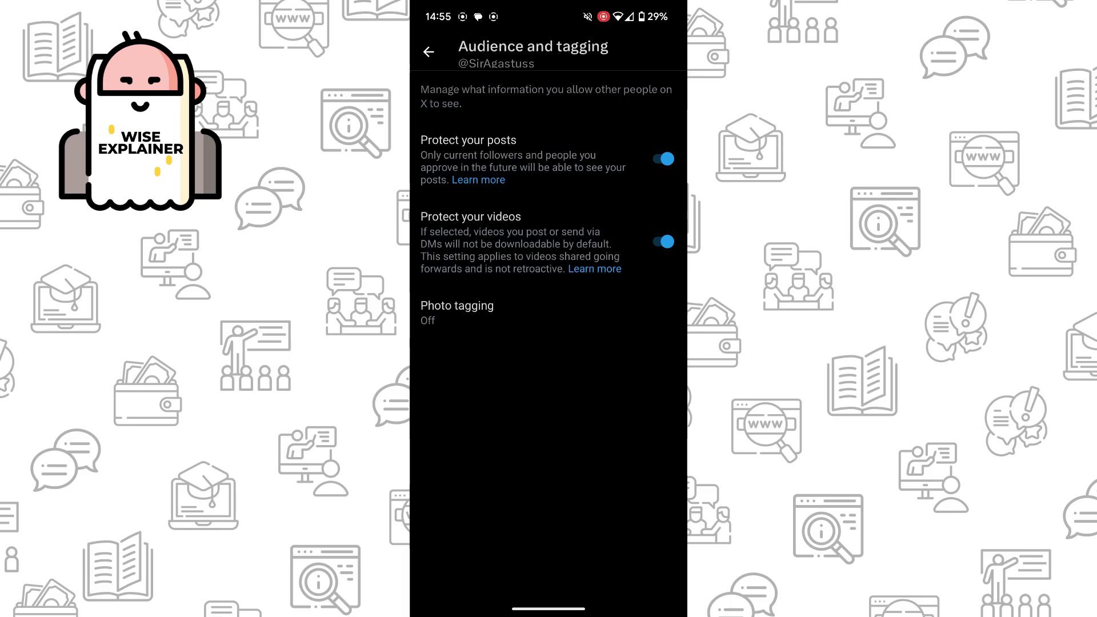
drag(686, 257, 625, 282)
mouse_move(686, 257)
mouse_down()
mouse_move(624, 283)
mouse_move(624, 316)
mouse_up()
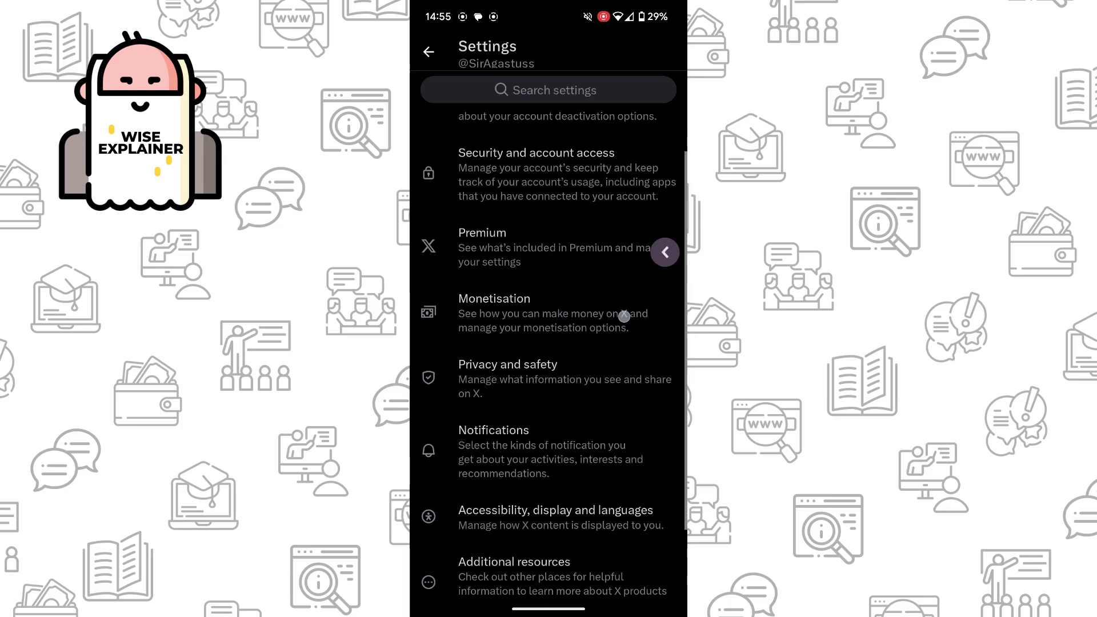